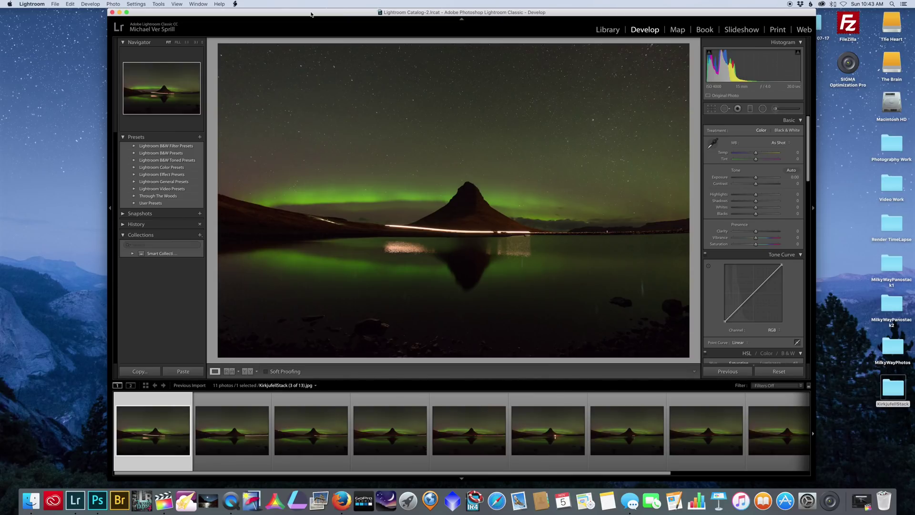
Examine the noise in the mountain and the starry sky of the first frame at high magnification
{"action": "left_click", "coordinate": [480, 203]}
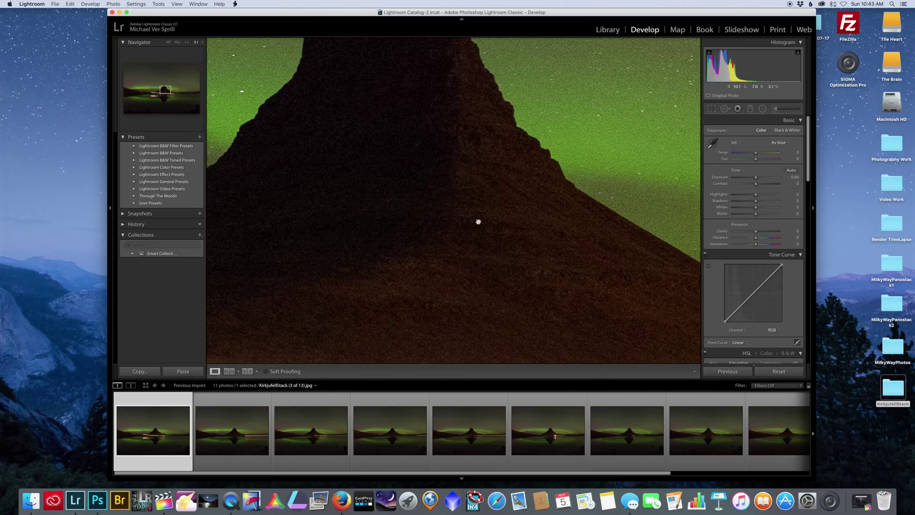
{"action": "scroll", "coordinate": [470, 199], "scroll_direction": "down", "scroll_amount": 5}
{"action": "scroll", "coordinate": [467, 200], "scroll_direction": "up", "scroll_amount": 5}
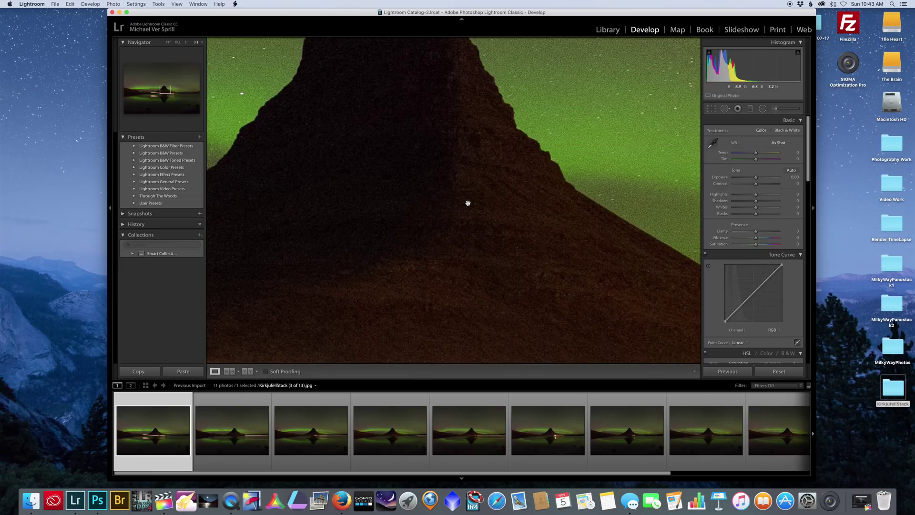
{"action": "scroll", "coordinate": [468, 203], "scroll_direction": "up", "scroll_amount": 10}
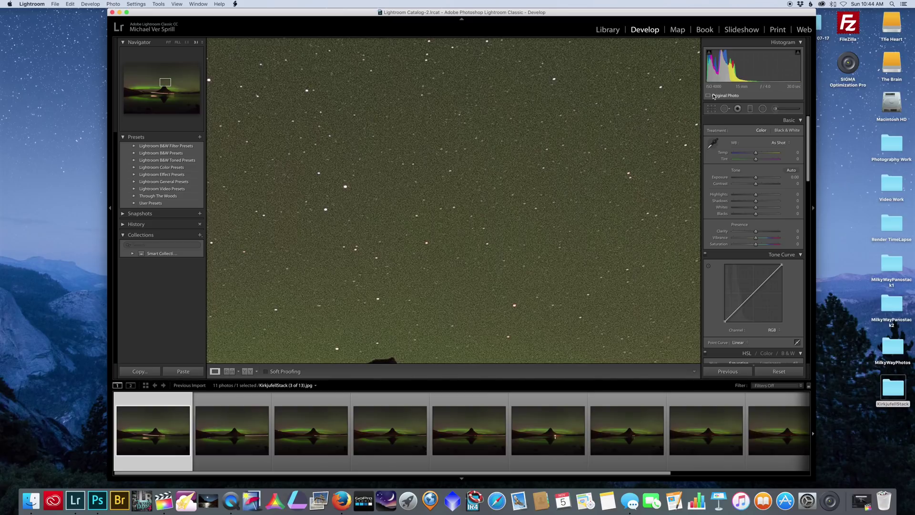
{"action": "left_click", "coordinate": [584, 139]}
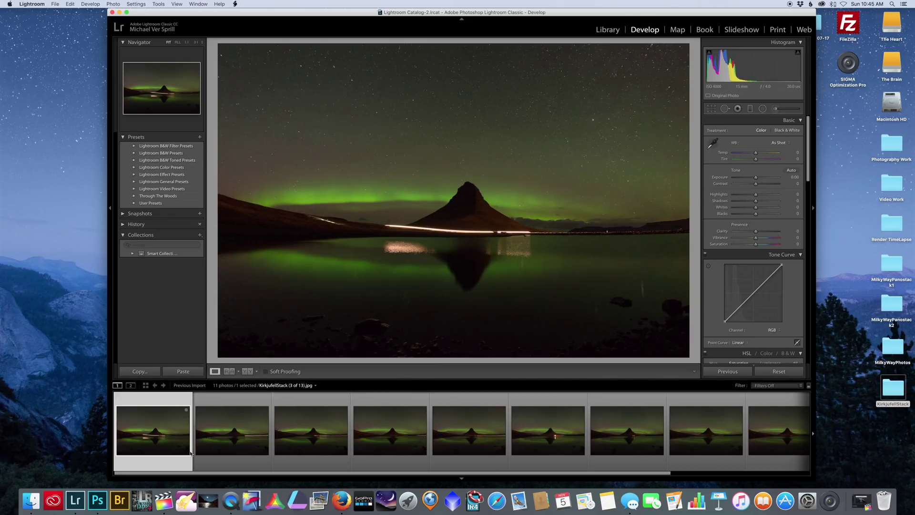
Select frames 3 to 11 of 13 and review the export settings and image format options without exporting
{"action": "left_click", "coordinate": [769, 461], "text": "shift"}
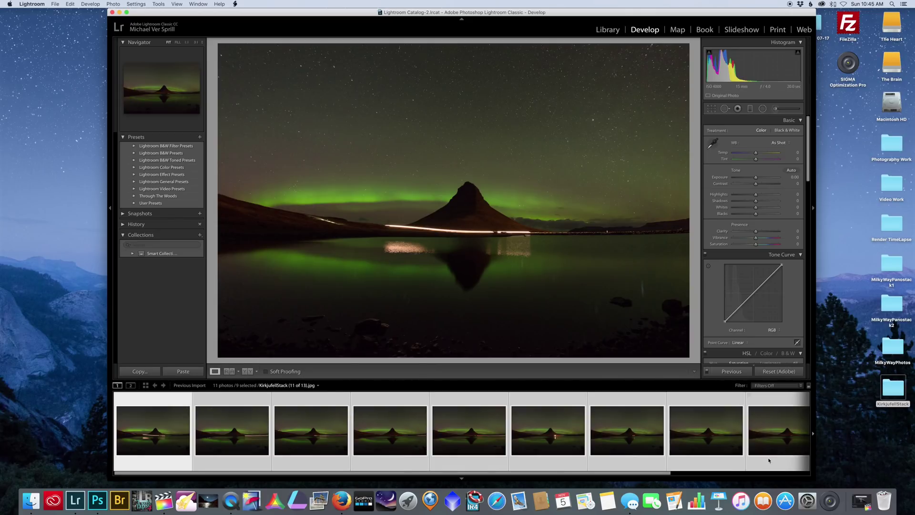
{"action": "left_click", "coordinate": [55, 4]}
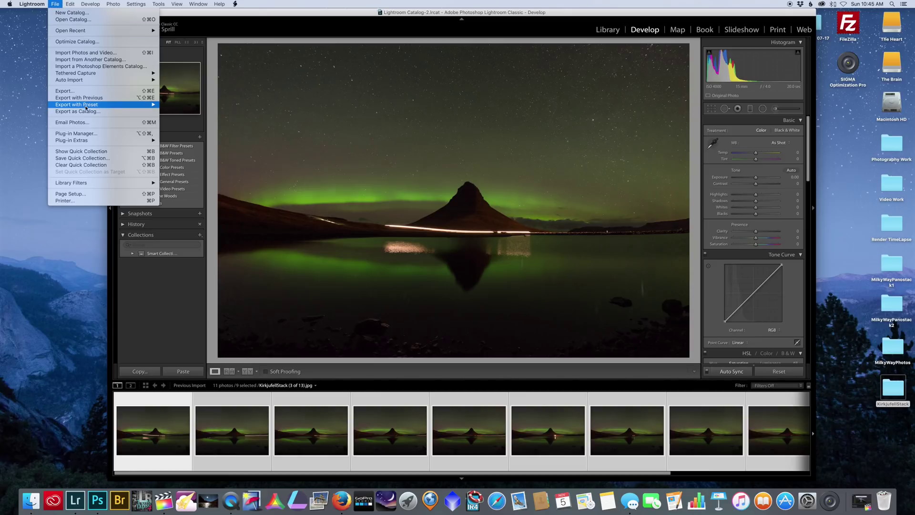
{"action": "left_click", "coordinate": [96, 95]}
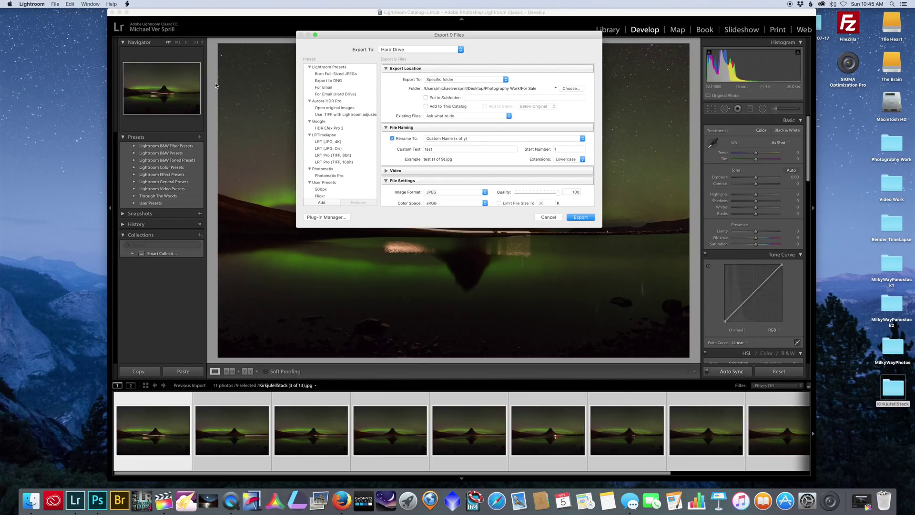
{"action": "scroll", "coordinate": [386, 140], "scroll_direction": "down", "scroll_amount": 3}
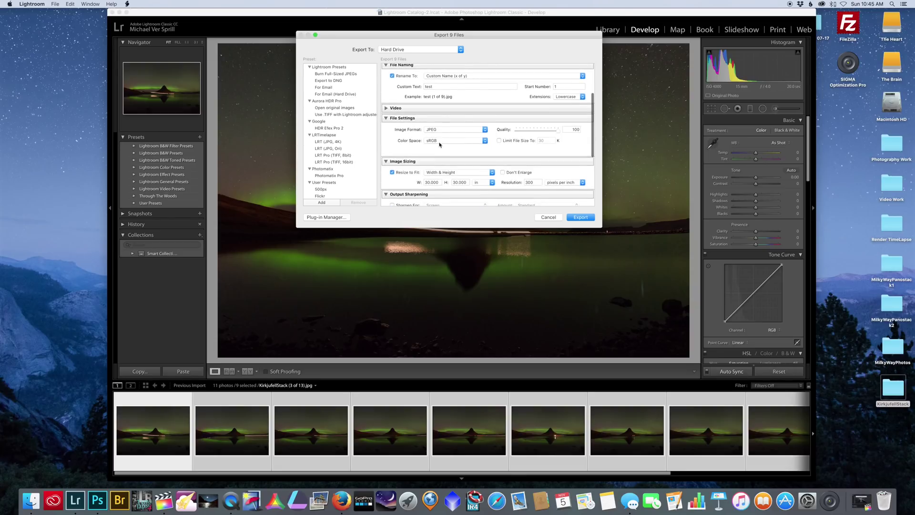
{"action": "left_click", "coordinate": [439, 130]}
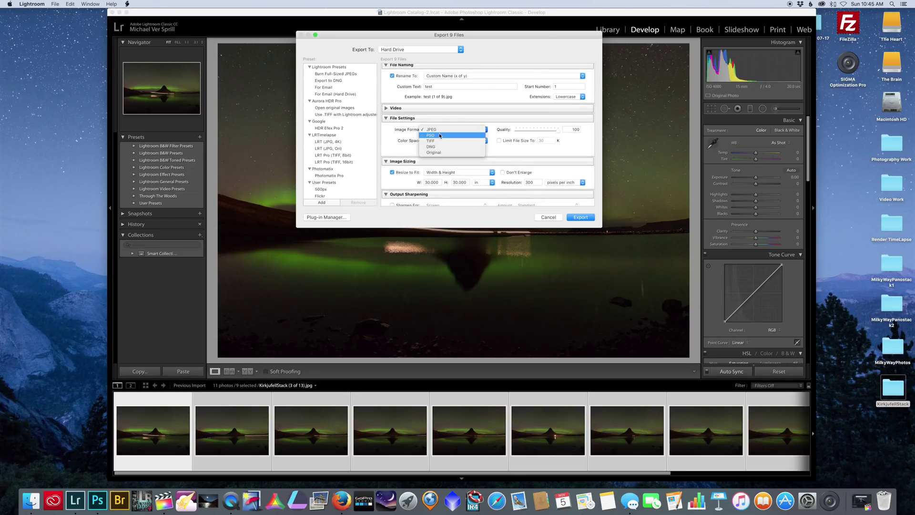
{"action": "left_click", "coordinate": [547, 217]}
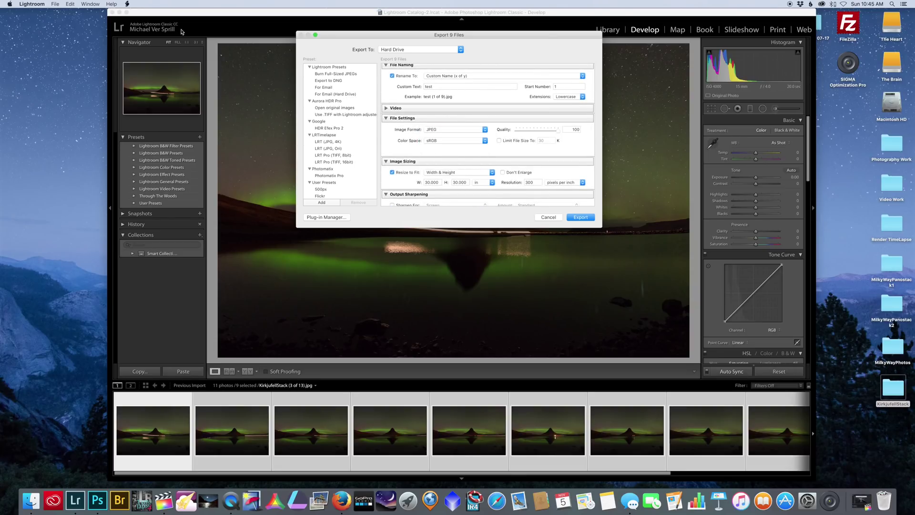
{"action": "left_click", "coordinate": [540, 217]}
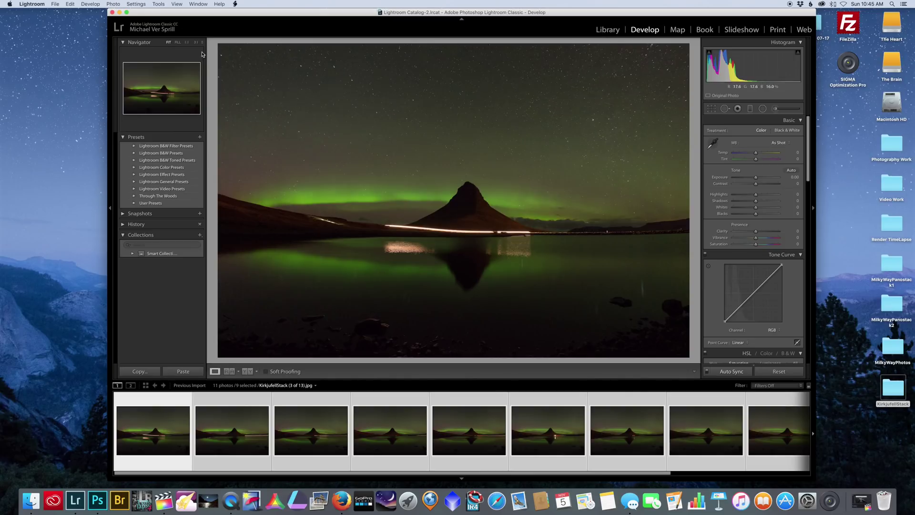
Switch to Starry Landscape Stacker and open all KirkjufellStack JPG frames, 3 to 13 of 13, for stacking
{"action": "key", "text": "shift+Tab"}
{"action": "left_click", "coordinate": [119, 12]}
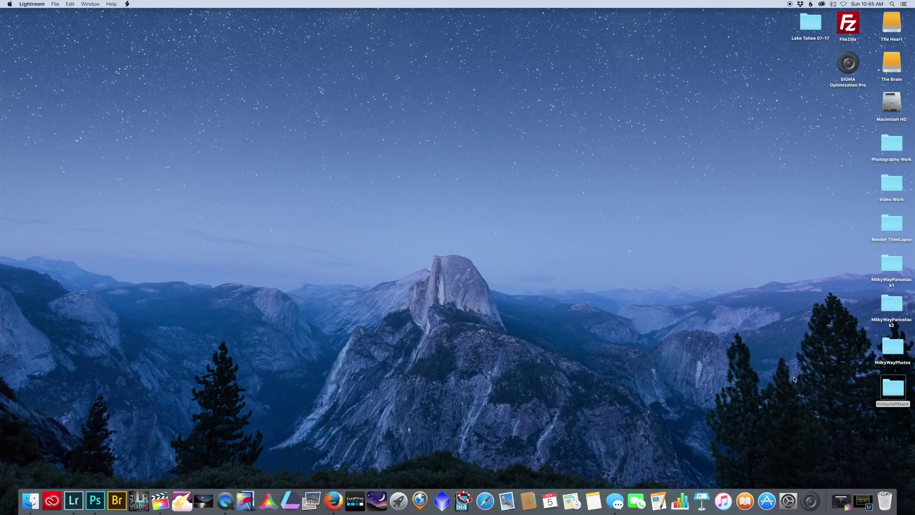
{"action": "left_click", "coordinate": [202, 497]}
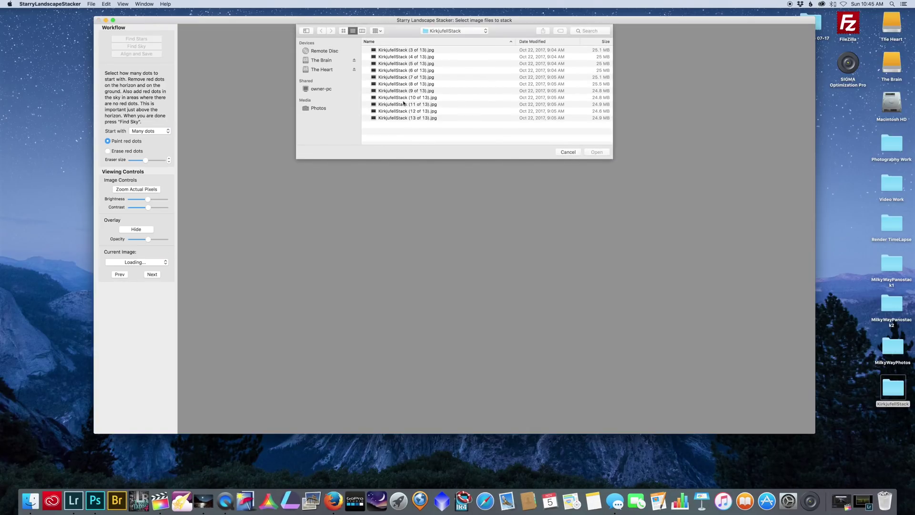
{"action": "left_click_drag", "start_coordinate": [418, 133], "coordinate": [394, 48]}
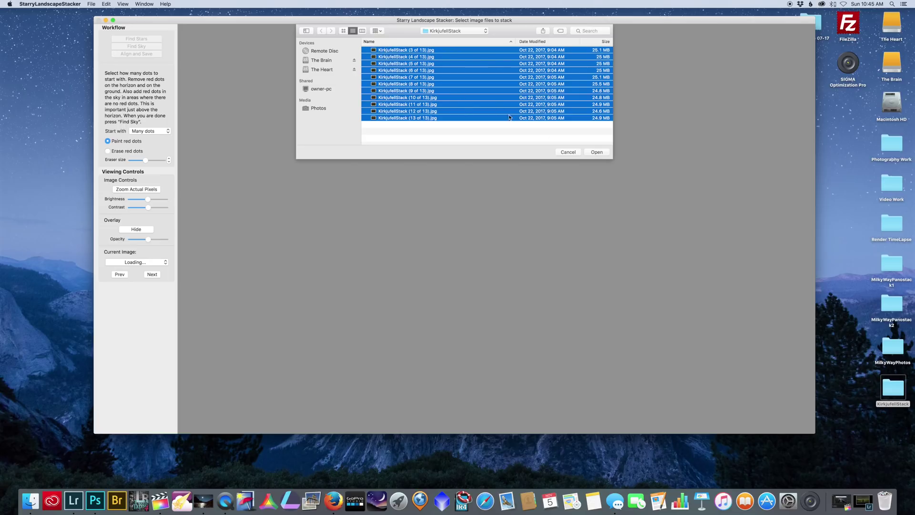
{"action": "left_click", "coordinate": [596, 152]}
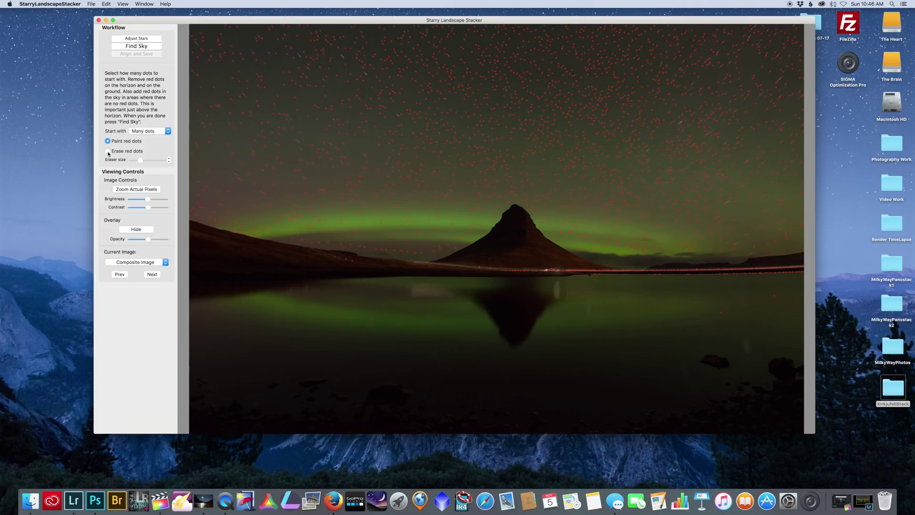
Erase the red dots on the ground and along the horizon, and run Find Sky
{"action": "mouse_move", "coordinate": [342, 260]}
{"action": "left_mouse_down"}
{"action": "mouse_move", "coordinate": [329, 263]}
{"action": "mouse_move", "coordinate": [666, 276]}
{"action": "mouse_move", "coordinate": [549, 273]}
{"action": "mouse_move", "coordinate": [624, 276]}
{"action": "mouse_move", "coordinate": [800, 267]}
{"action": "mouse_move", "coordinate": [657, 278]}
{"action": "mouse_move", "coordinate": [796, 276]}
{"action": "mouse_move", "coordinate": [703, 275]}
{"action": "mouse_move", "coordinate": [792, 283]}
{"action": "mouse_move", "coordinate": [722, 314]}
{"action": "mouse_move", "coordinate": [756, 294]}
{"action": "left_mouse_up"}
{"action": "left_click", "coordinate": [138, 46]}
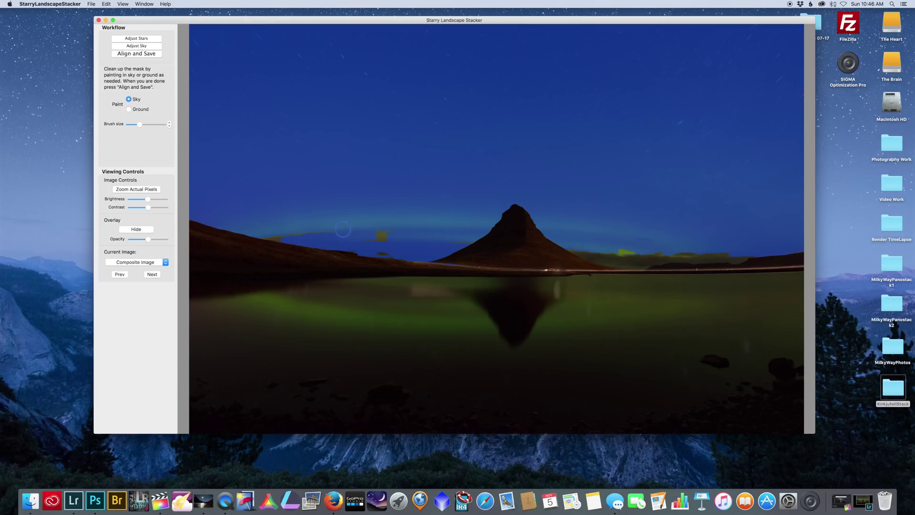
Clean up the sky mask by painting sky over the missed patches above the horizon on both sides of the mountain
{"action": "mouse_move", "coordinate": [382, 232]}
{"action": "left_mouse_down"}
{"action": "mouse_move", "coordinate": [366, 234]}
{"action": "mouse_move", "coordinate": [390, 237]}
{"action": "left_mouse_up"}
{"action": "left_click_drag", "start_coordinate": [633, 246], "coordinate": [625, 252]}
{"action": "left_click", "coordinate": [128, 110]}
Align the frames and save the result as KirkjufellStack (10 of 13)-composite.tif, skipping the separate mask file
{"action": "left_click", "coordinate": [135, 54]}
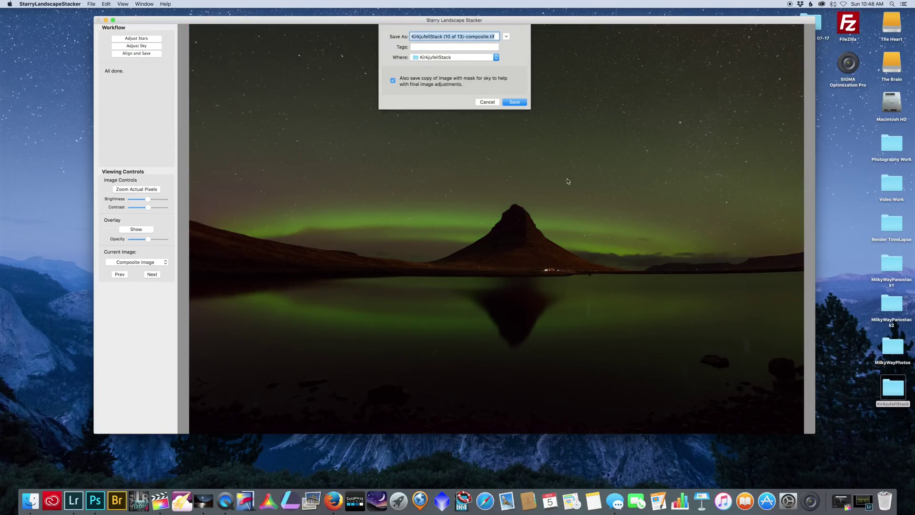
{"action": "left_click", "coordinate": [515, 105]}
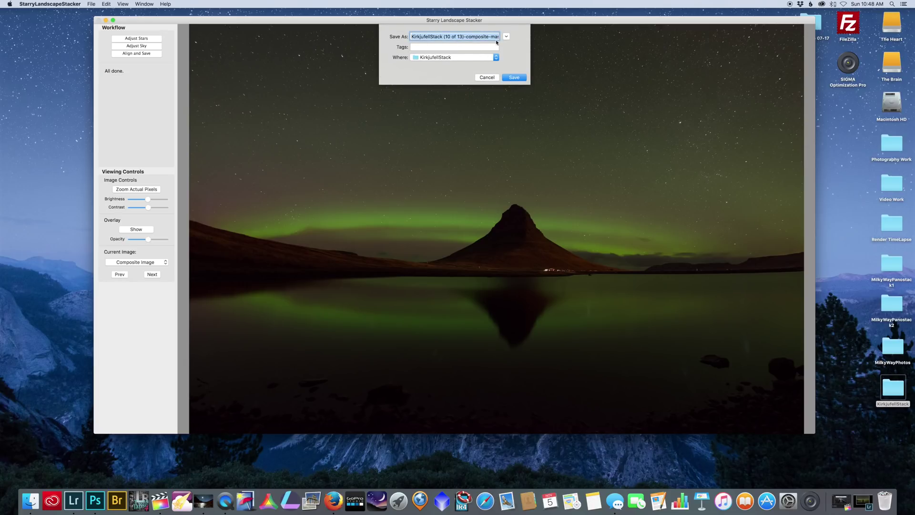
{"action": "left_click", "coordinate": [487, 77]}
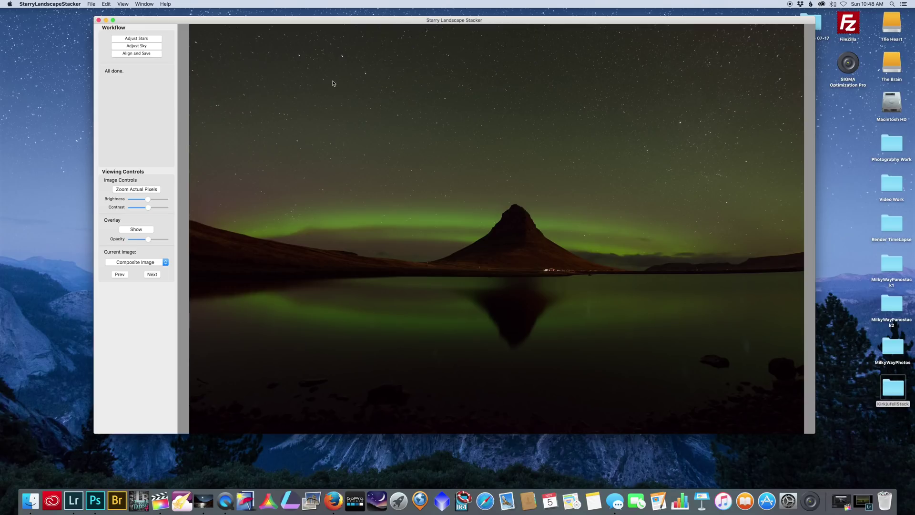
Put the stacker window away, switch back to Lightroom and show the photos in the Library grid
{"action": "left_click_drag", "start_coordinate": [206, 24], "coordinate": [153, 6]}
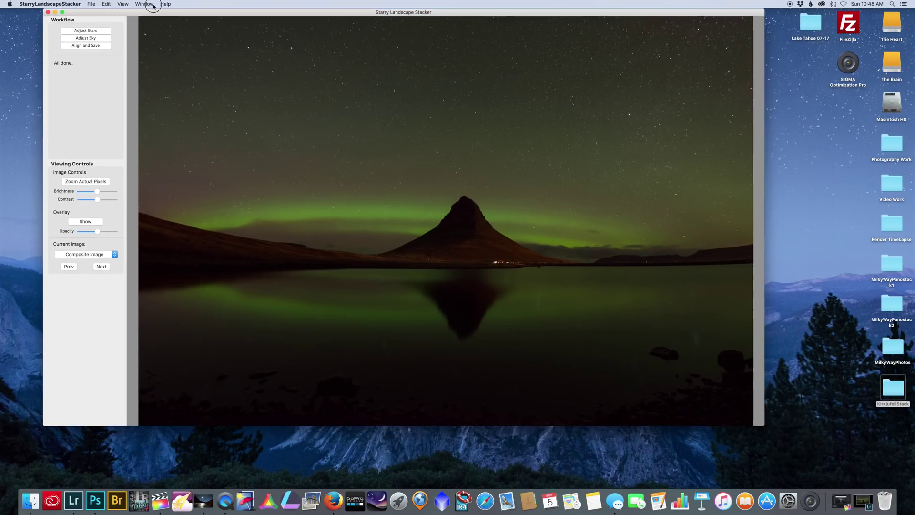
{"action": "left_click", "coordinate": [47, 4]}
{"action": "left_click", "coordinate": [47, 70]}
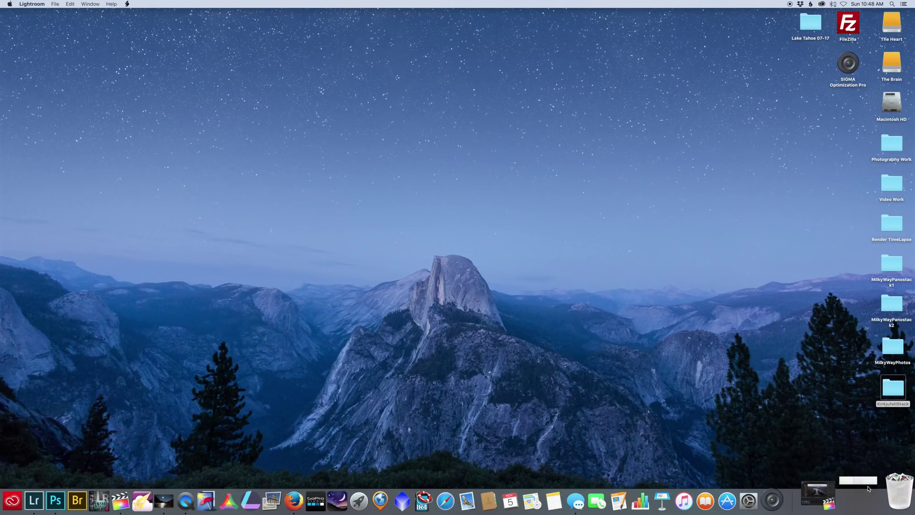
{"action": "left_click", "coordinate": [864, 497]}
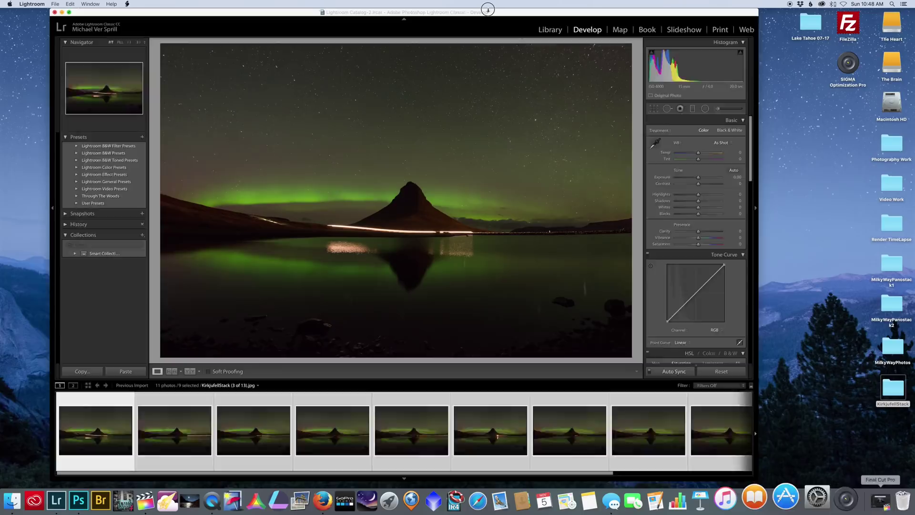
{"action": "left_click", "coordinate": [718, 469]}
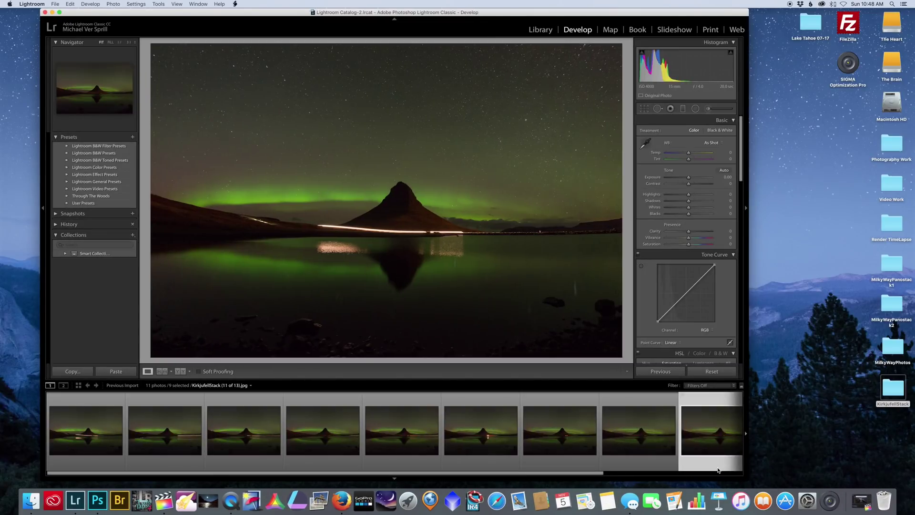
{"action": "key", "text": "g"}
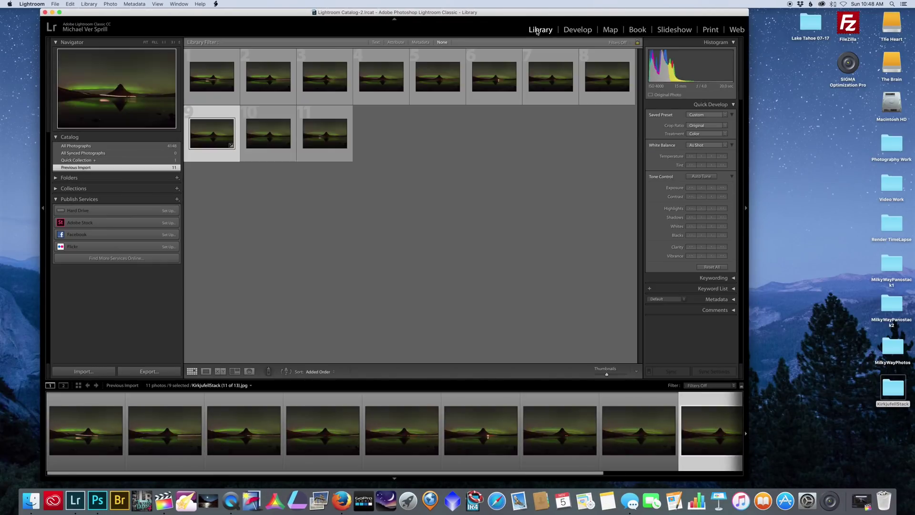
Import KirkjufellStack (10 of 13)-composite.tif from the desktop's KirkjufellStack folder into the Lightroom catalog
{"action": "double_click", "coordinate": [893, 391]}
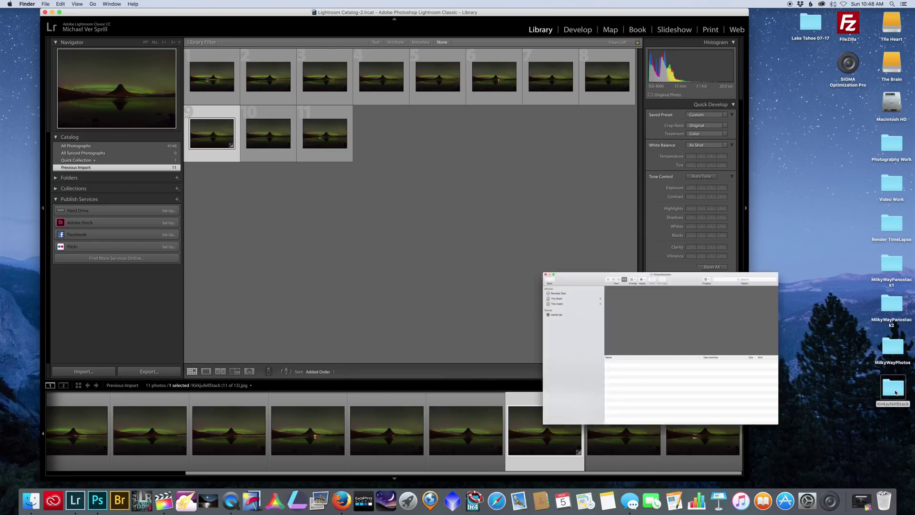
{"action": "left_click", "coordinate": [396, 386]}
{"action": "left_click_drag", "start_coordinate": [396, 386], "coordinate": [213, 315]}
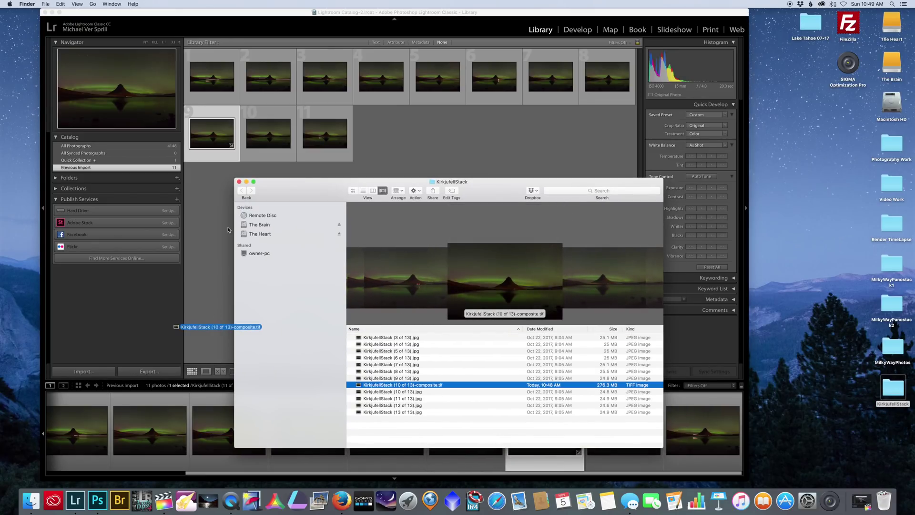
{"action": "left_click_drag", "start_coordinate": [228, 230], "coordinate": [228, 224]}
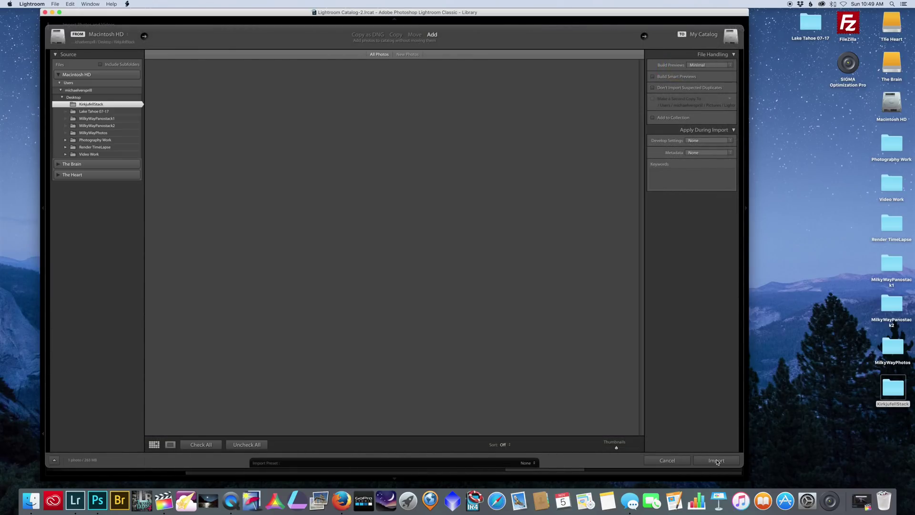
{"action": "left_click", "coordinate": [717, 461]}
Open the imported composite TIFF in the Develop module
{"action": "key", "text": "d"}
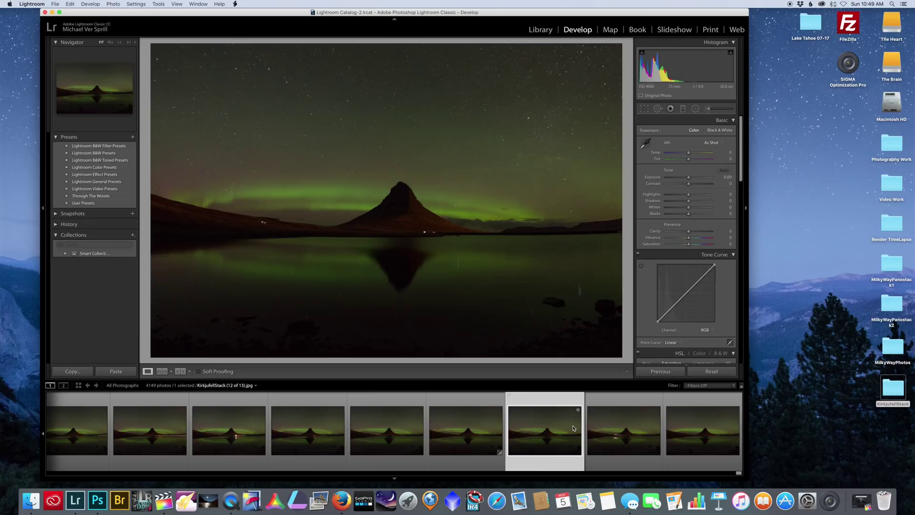
{"action": "left_click", "coordinate": [687, 431]}
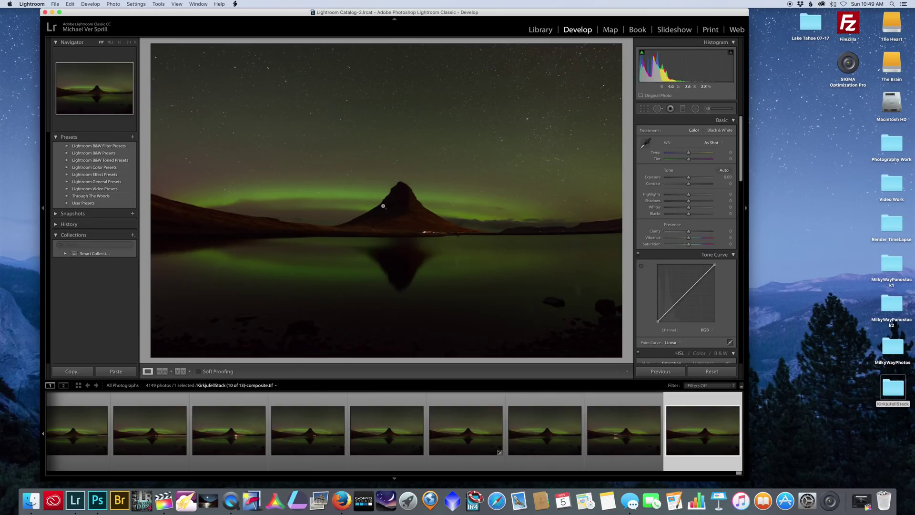
{"action": "left_click_drag", "start_coordinate": [299, 200], "coordinate": [328, 214]}
Select single frame 12 of 13 together with the composite and show both side by side in a secondary Compare window
{"action": "left_click", "coordinate": [532, 444]}
{"action": "key", "text": "Left"}
{"action": "key", "text": "Left"}
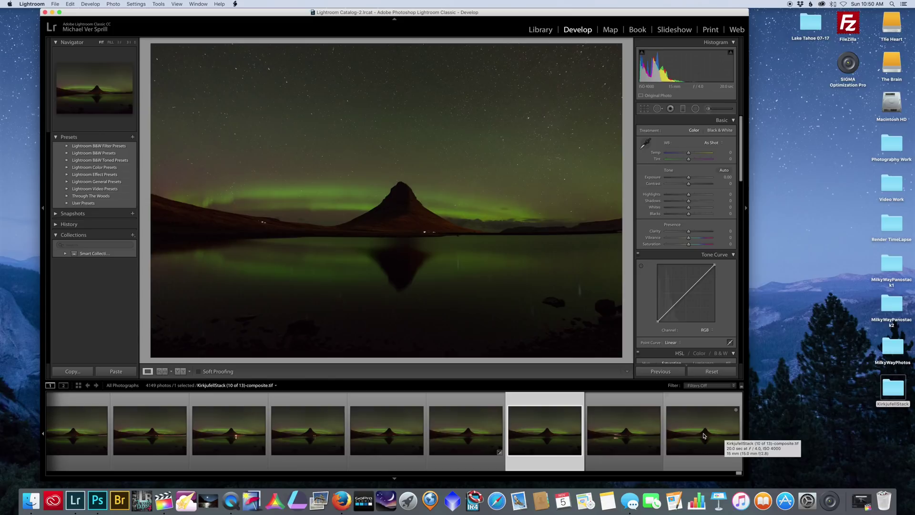
{"action": "left_click", "coordinate": [704, 435], "text": "super"}
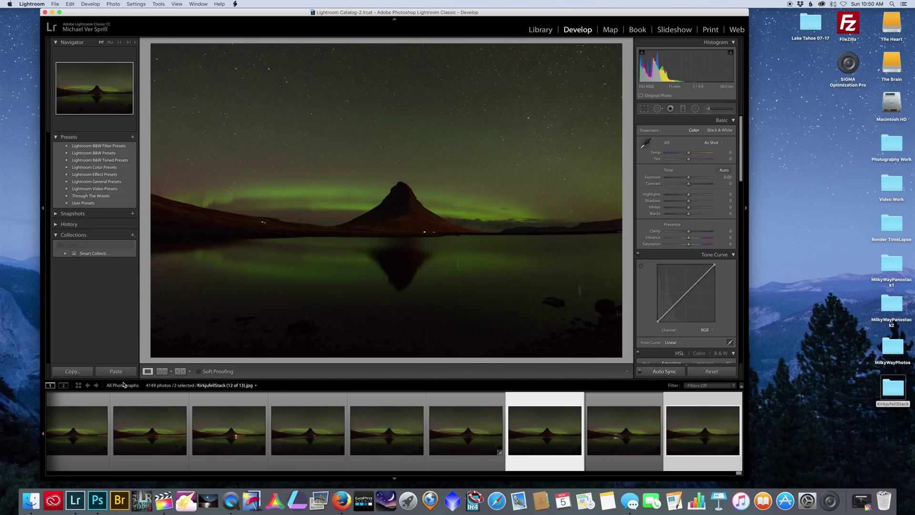
{"action": "left_click", "coordinate": [66, 384]}
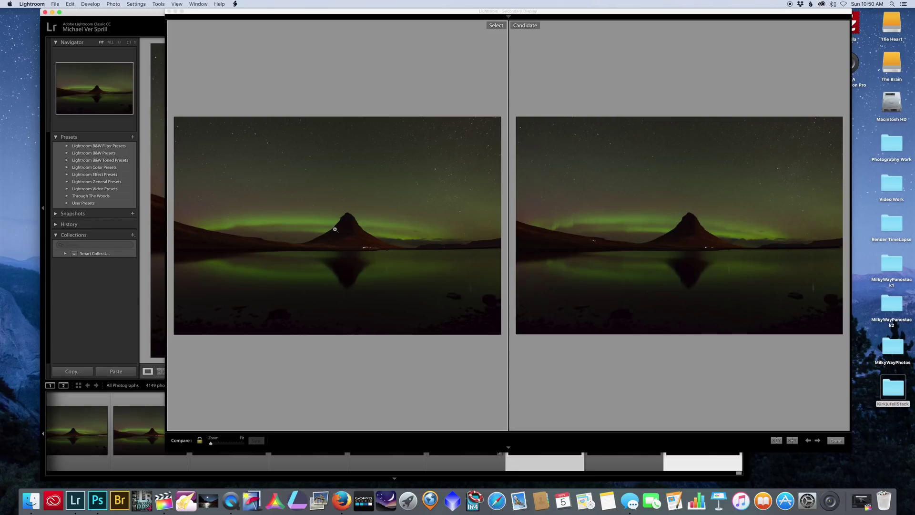
Compare the noise in the composite and the single frame at 3:1 across the sky, the mountain and the water reflection
{"action": "left_click", "coordinate": [353, 209]}
{"action": "left_click_drag", "start_coordinate": [229, 443], "coordinate": [235, 444]}
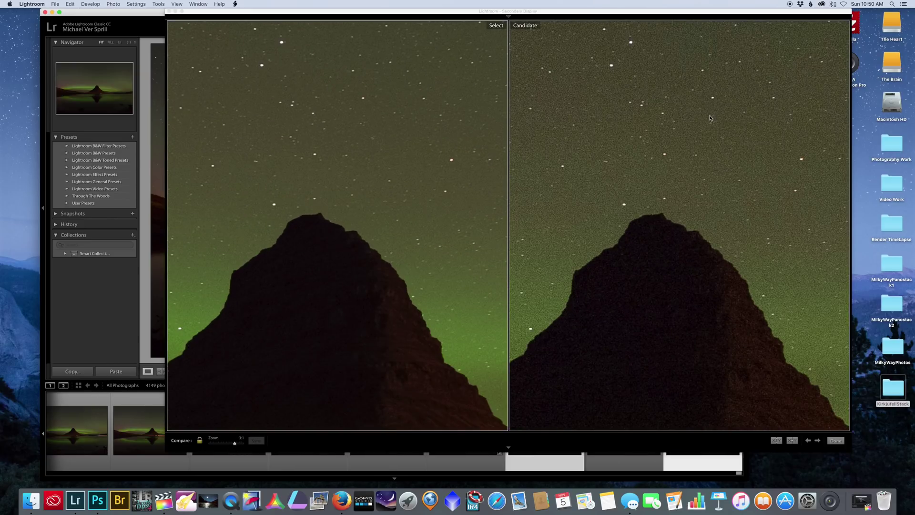
{"action": "left_click_drag", "start_coordinate": [686, 327], "coordinate": [684, 188]}
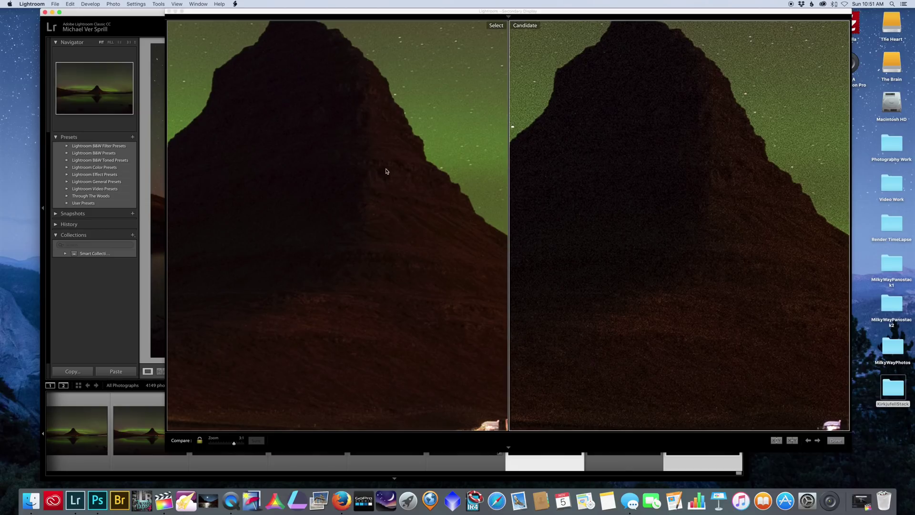
{"action": "left_click_drag", "start_coordinate": [357, 308], "coordinate": [375, 249]}
{"action": "left_click_drag", "start_coordinate": [278, 369], "coordinate": [273, 241]}
{"action": "left_click_drag", "start_coordinate": [296, 327], "coordinate": [385, 196]}
{"action": "left_click_drag", "start_coordinate": [343, 332], "coordinate": [417, 230]}
{"action": "left_click_drag", "start_coordinate": [303, 292], "coordinate": [425, 268]}
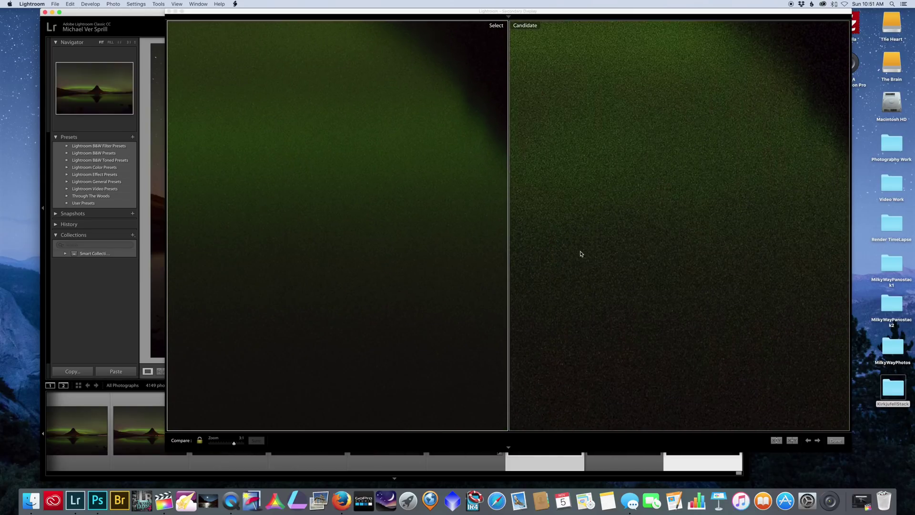
Compare the composite and the single frame at 1:1 from the left hillside past the mountain to the starry sky beyond it
{"action": "left_click_drag", "start_coordinate": [392, 139], "coordinate": [323, 231]}
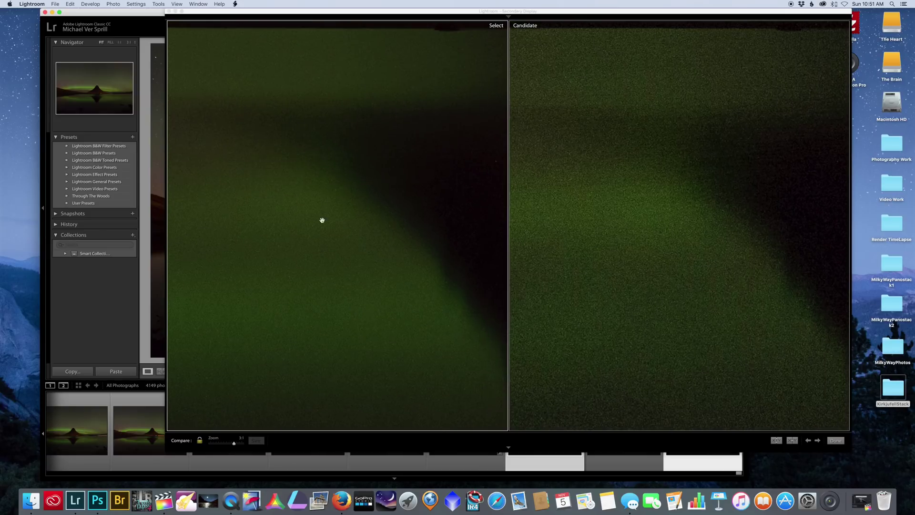
{"action": "left_click", "coordinate": [333, 201]}
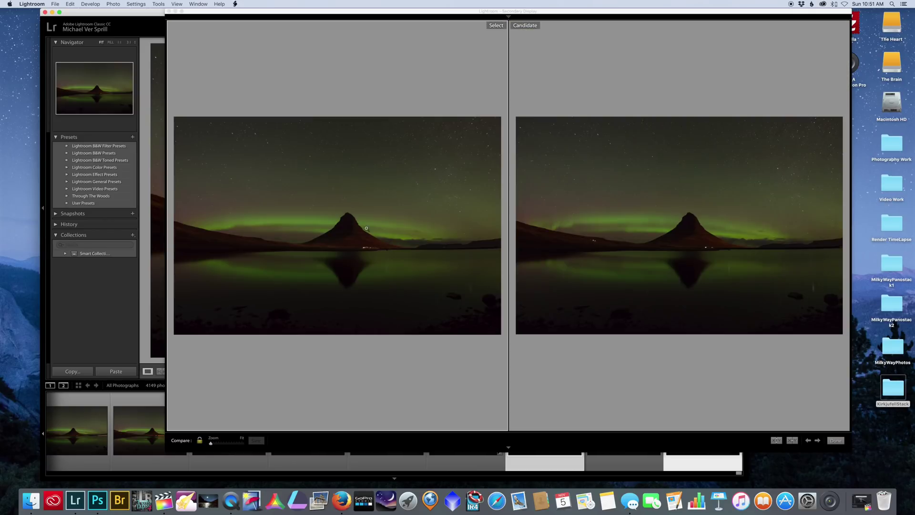
{"action": "left_click", "coordinate": [238, 221]}
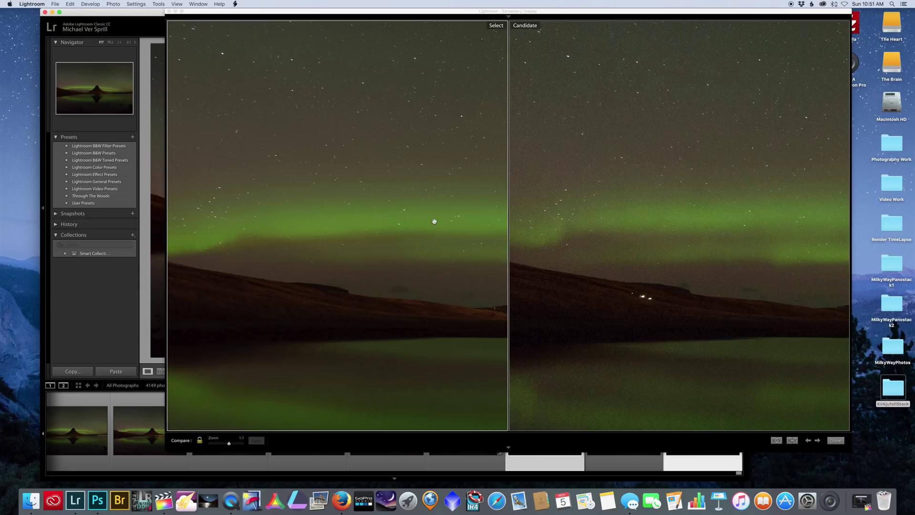
{"action": "left_click", "coordinate": [344, 227]}
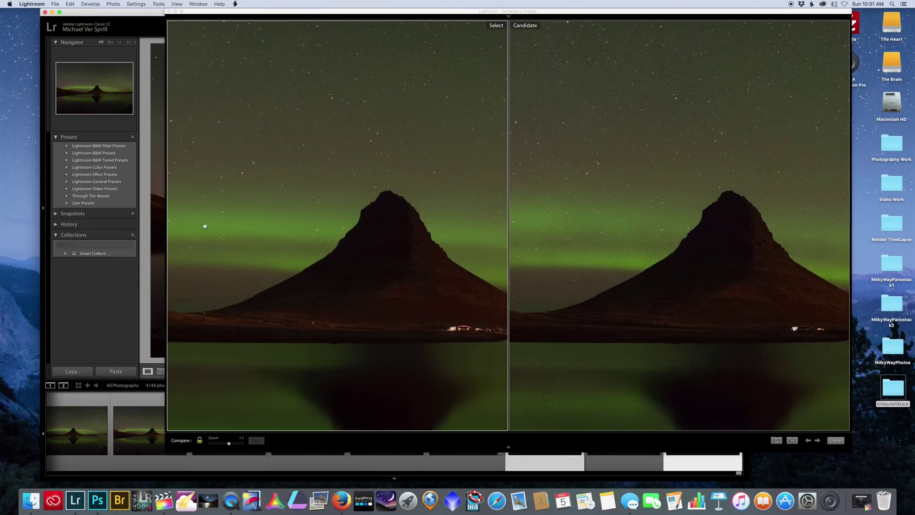
{"action": "left_click_drag", "start_coordinate": [376, 225], "coordinate": [232, 228]}
{"action": "left_click_drag", "start_coordinate": [378, 243], "coordinate": [279, 251]}
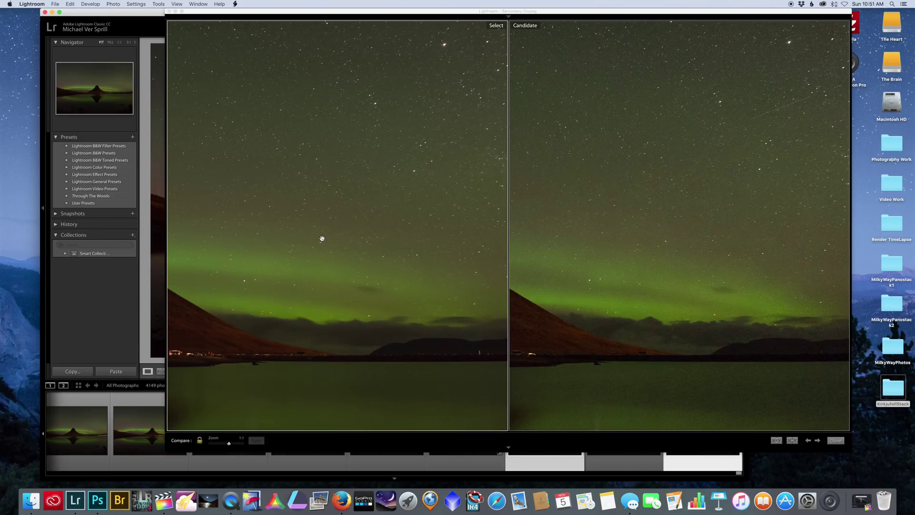
{"action": "left_click_drag", "start_coordinate": [432, 201], "coordinate": [202, 227]}
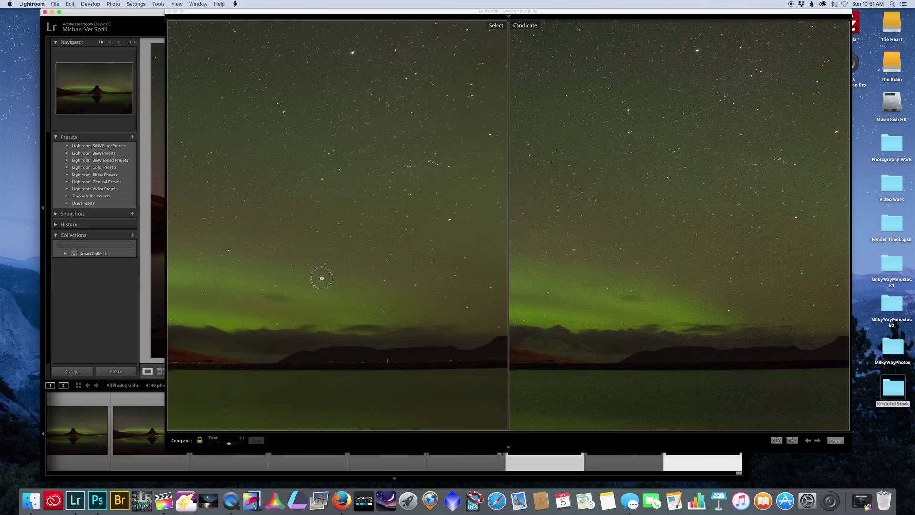
Examine the stars and aurora in both images at 1:1 again, from the far-left edge of the frame to the mountain peak
{"action": "left_click", "coordinate": [206, 321]}
{"action": "left_click", "coordinate": [329, 320]}
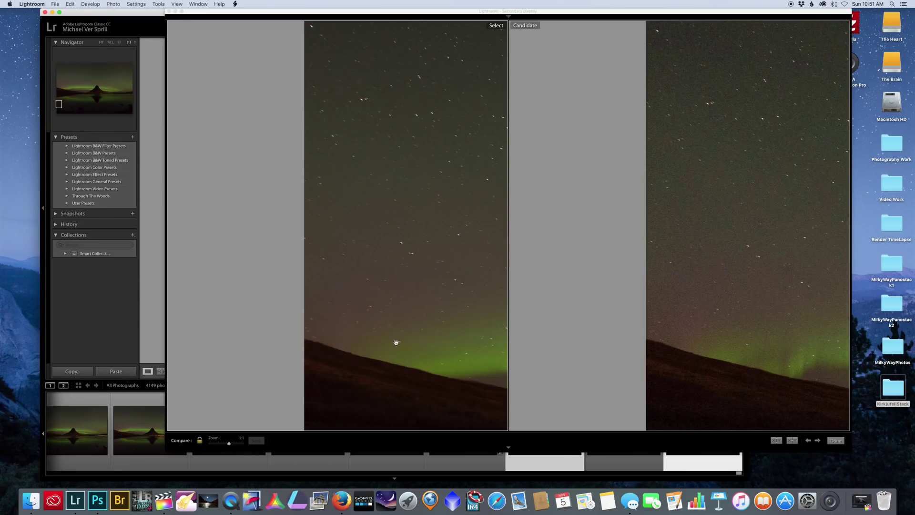
{"action": "left_click_drag", "start_coordinate": [405, 325], "coordinate": [284, 254]}
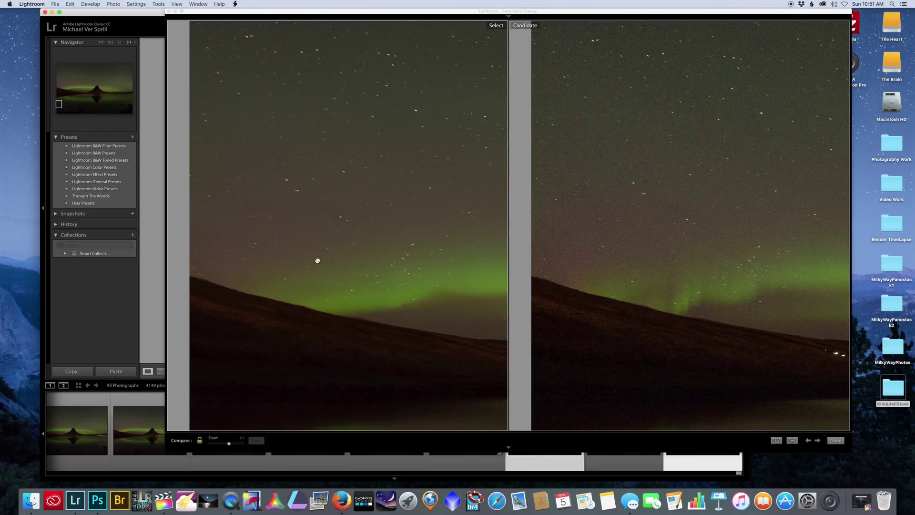
{"action": "left_click_drag", "start_coordinate": [392, 234], "coordinate": [282, 247]}
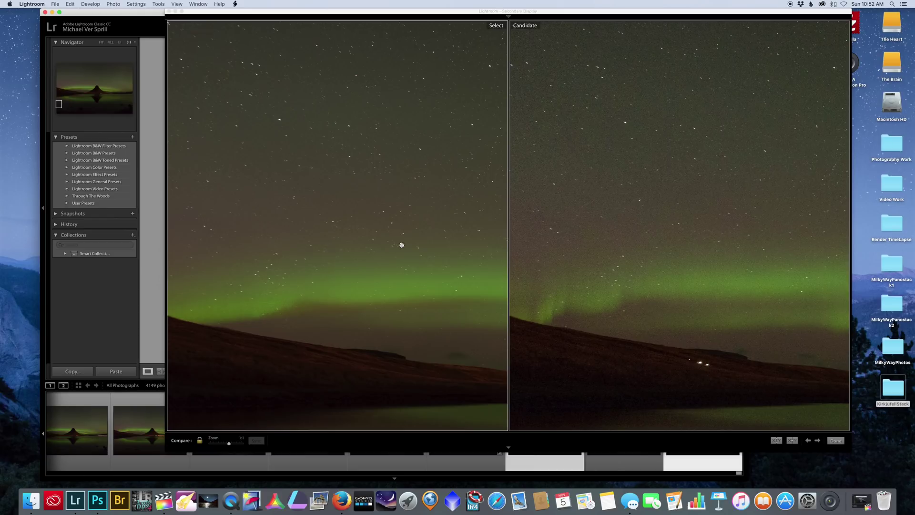
{"action": "left_click_drag", "start_coordinate": [406, 243], "coordinate": [236, 224]}
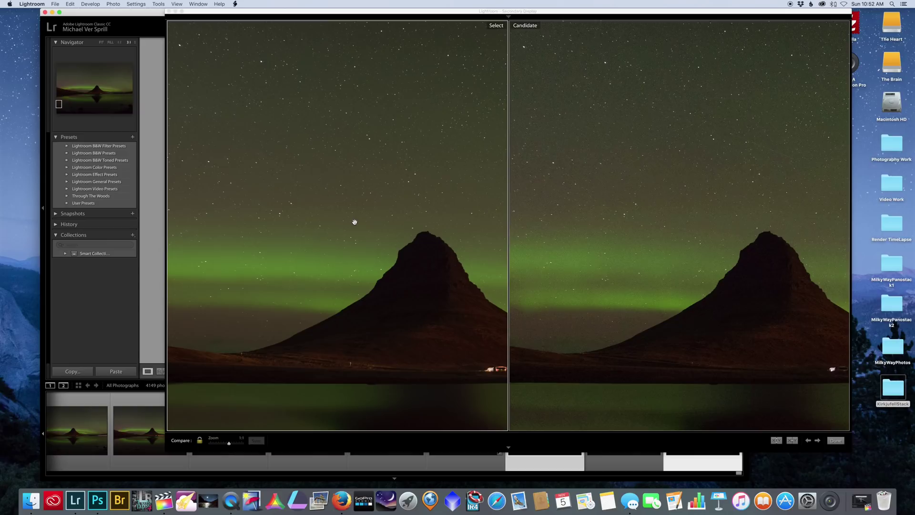
{"action": "left_click_drag", "start_coordinate": [351, 200], "coordinate": [333, 268]}
Close the secondary Compare window and fit the whole composite in the Develop view
{"action": "key", "text": "super+F11"}
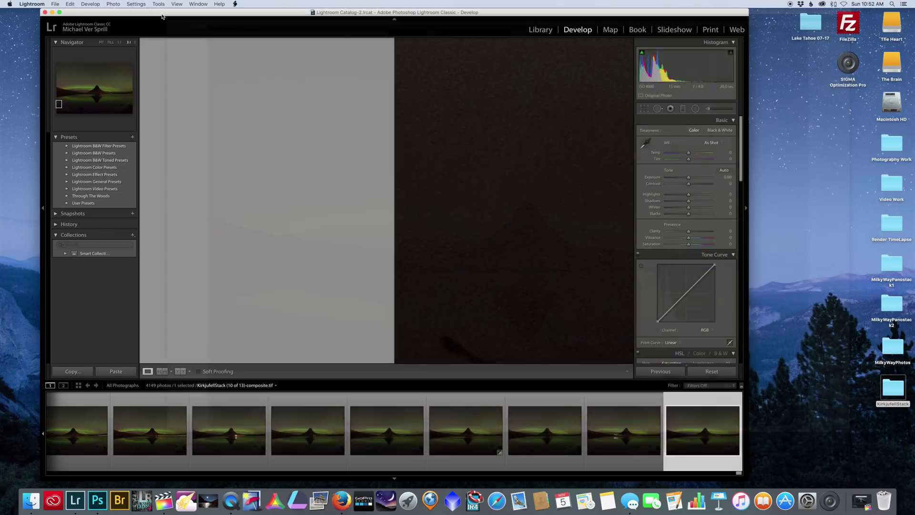
{"action": "left_click", "coordinate": [598, 286]}
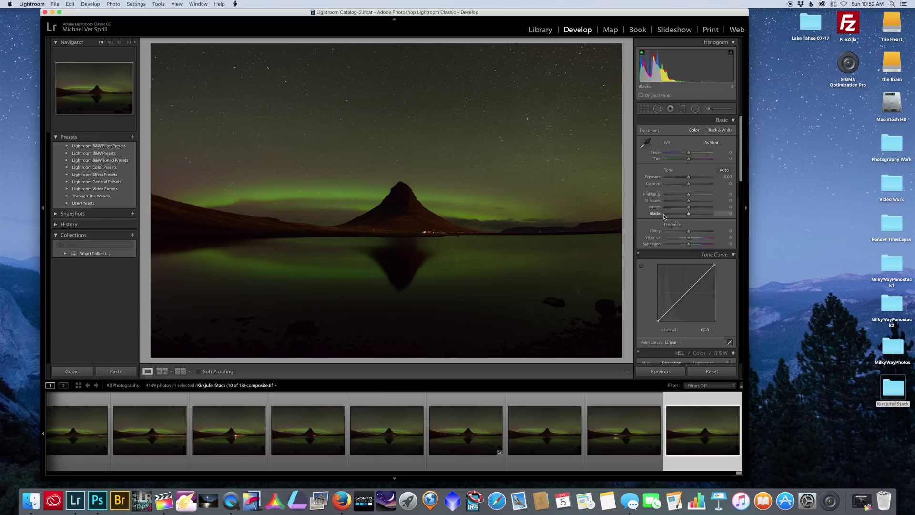
Raise the composite's green luminance to +82 to brighten the aurora, and preview the photo in full screen
{"action": "scroll", "coordinate": [696, 267], "scroll_direction": "down", "scroll_amount": 5}
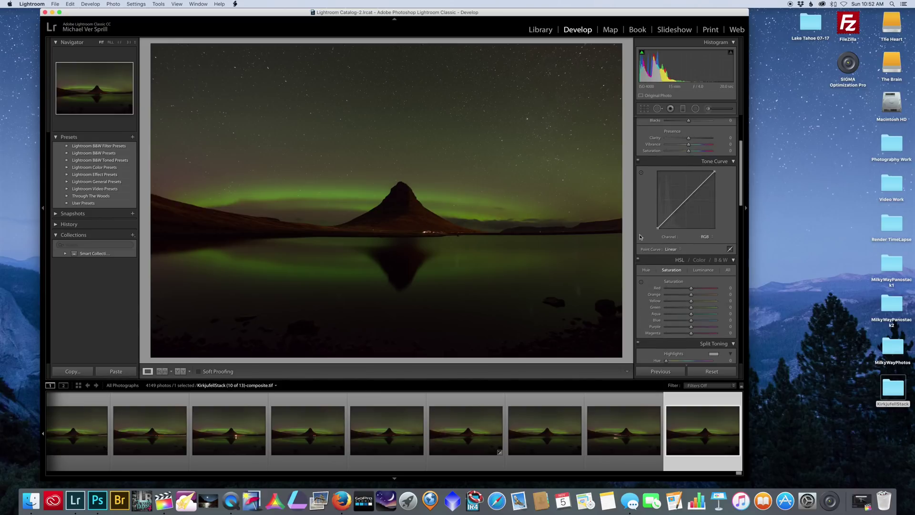
{"action": "left_click", "coordinate": [699, 269]}
{"action": "left_click_drag", "start_coordinate": [691, 305], "coordinate": [711, 306]}
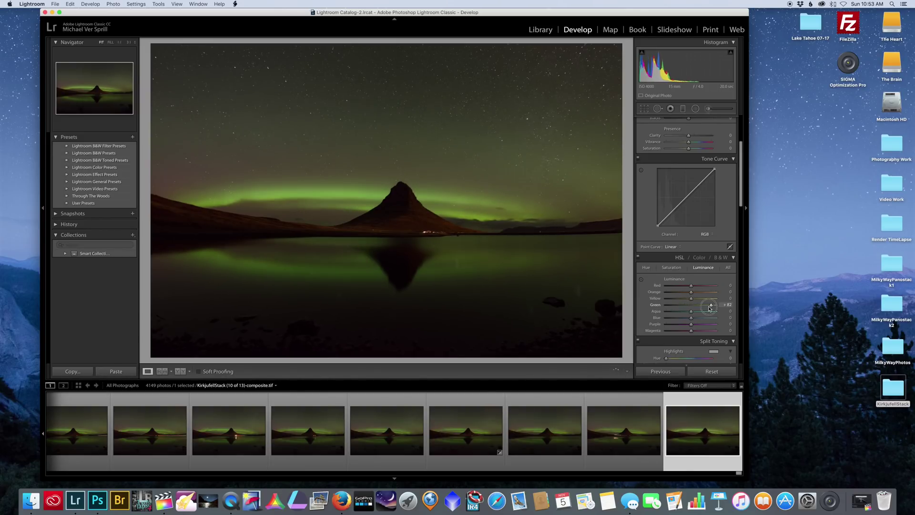
{"action": "key", "text": "f"}
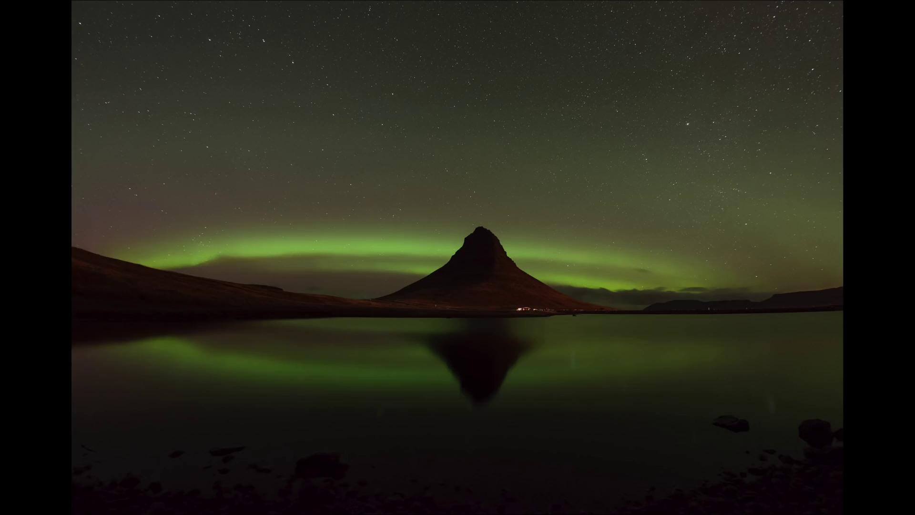